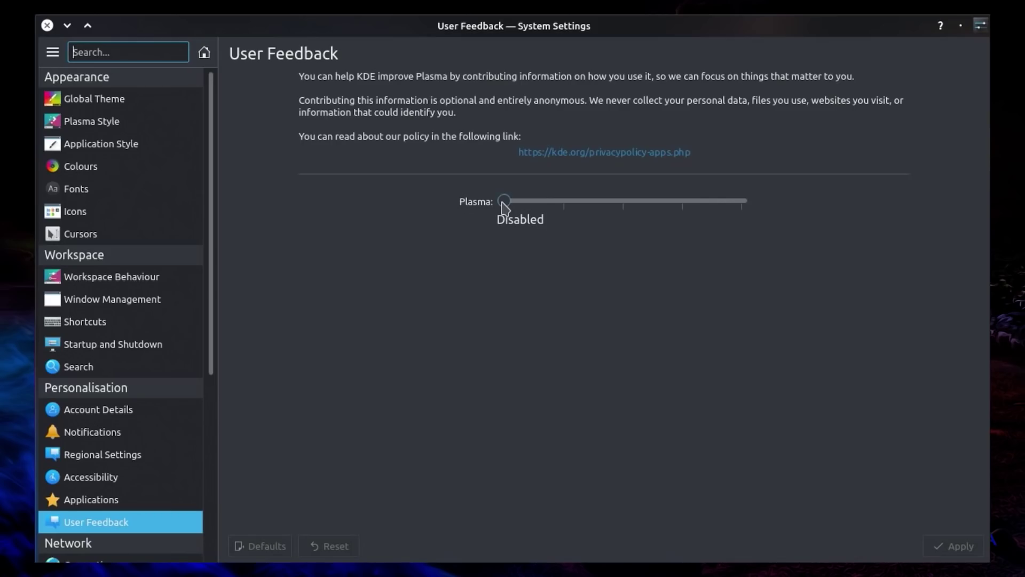
pyautogui.moveTo(503, 206); pyautogui.dragTo(623, 201)
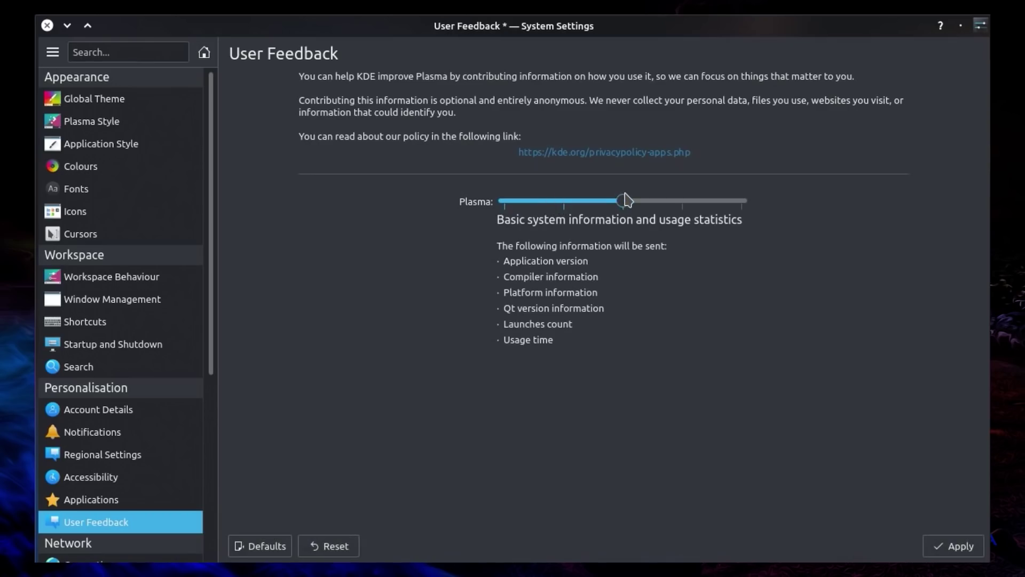
pyautogui.moveTo(625, 200); pyautogui.dragTo(673, 201)
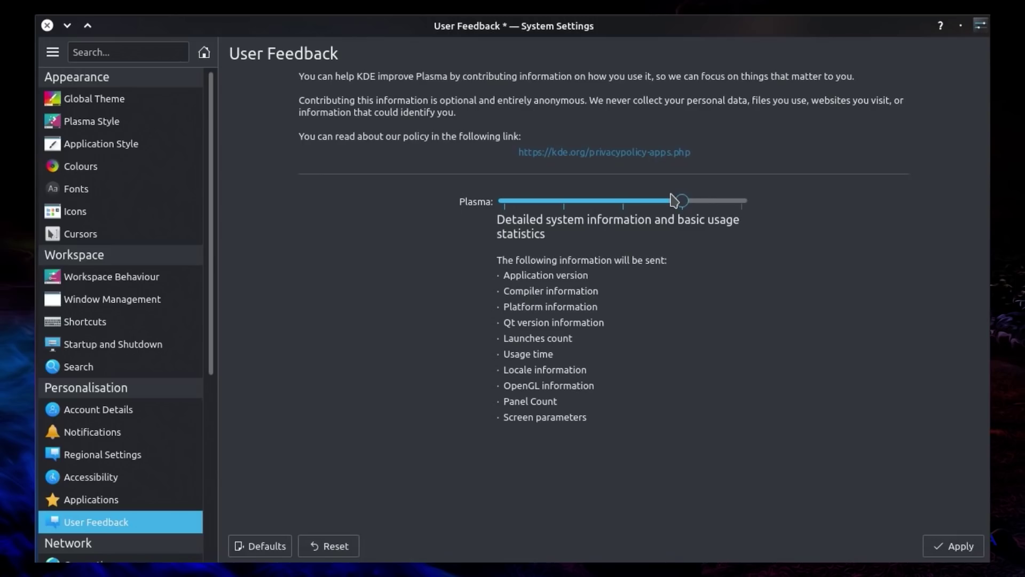
pyautogui.moveTo(674, 200); pyautogui.dragTo(734, 200)
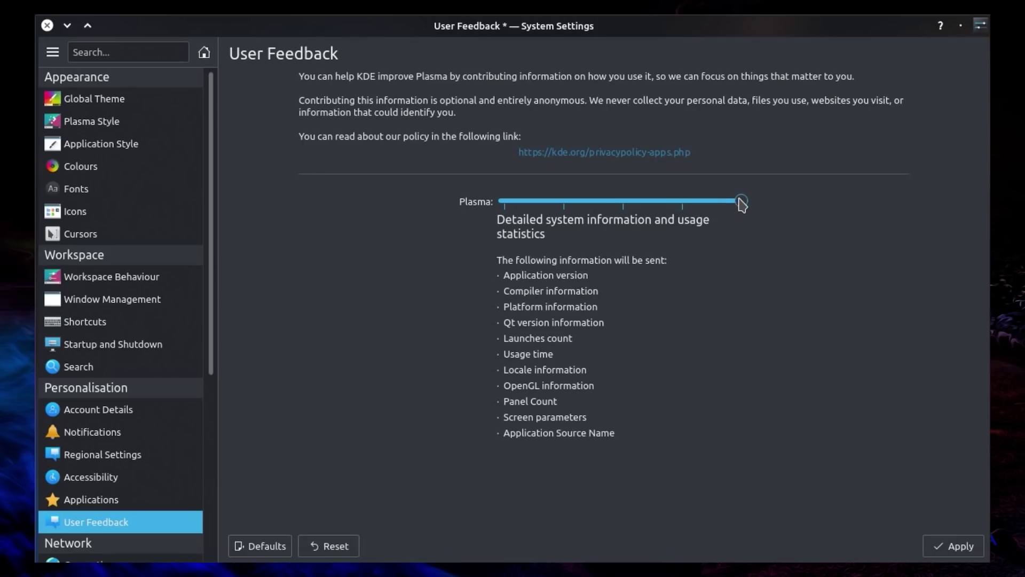
pyautogui.moveTo(741, 202); pyautogui.dragTo(501, 202)
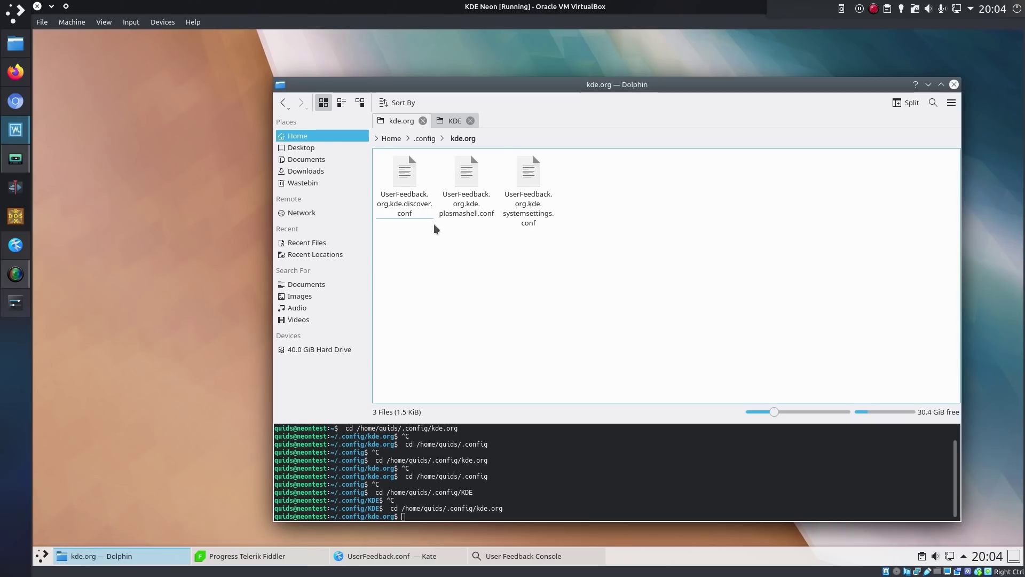
# Minimize Fiddler and browse the User Feedback Console's Products and Analytics options
pyautogui.hotkey('alt', 'Tab')
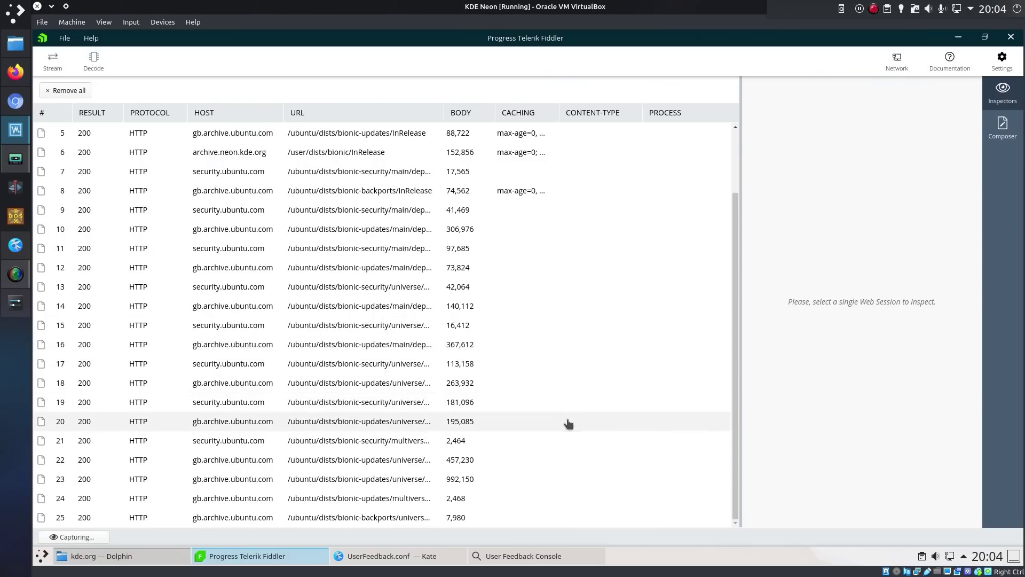
pyautogui.click(959, 37)
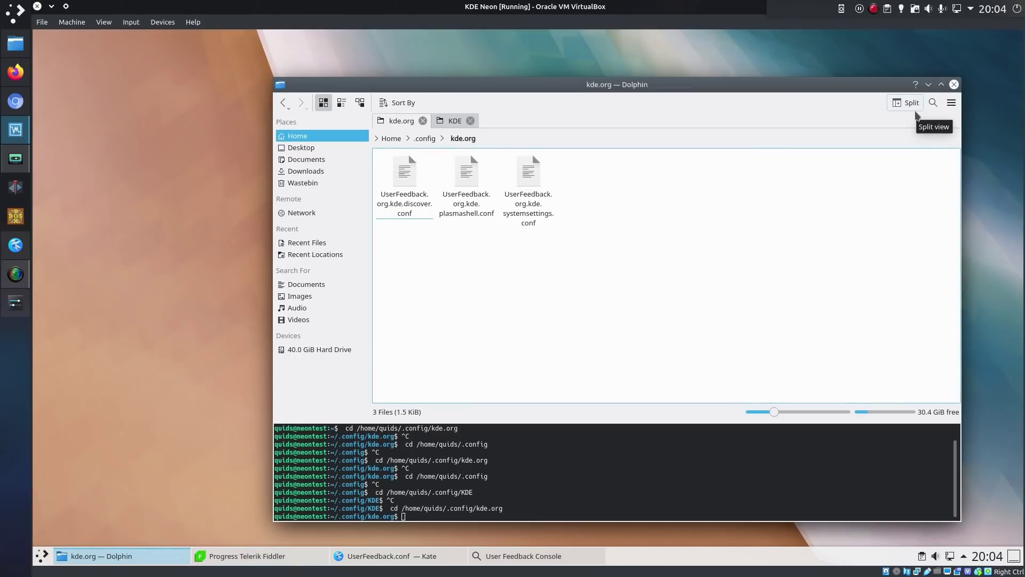
pyautogui.click(572, 556)
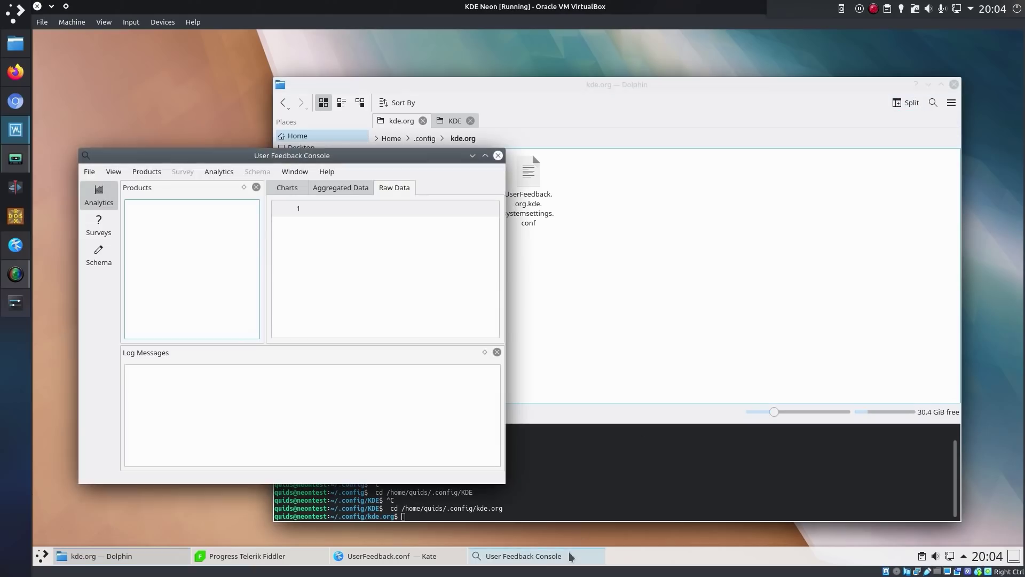
pyautogui.click(155, 175)
pyautogui.moveTo(219, 171)
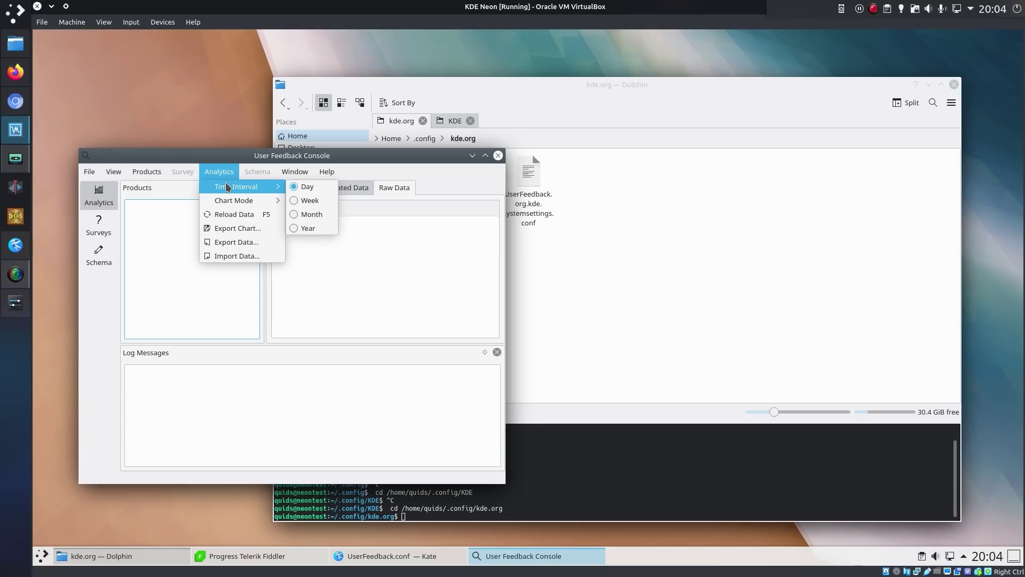
# Close the console and compare the feedback config files in Dolphin's KDE and kde.org folders
pyautogui.click(431, 178)
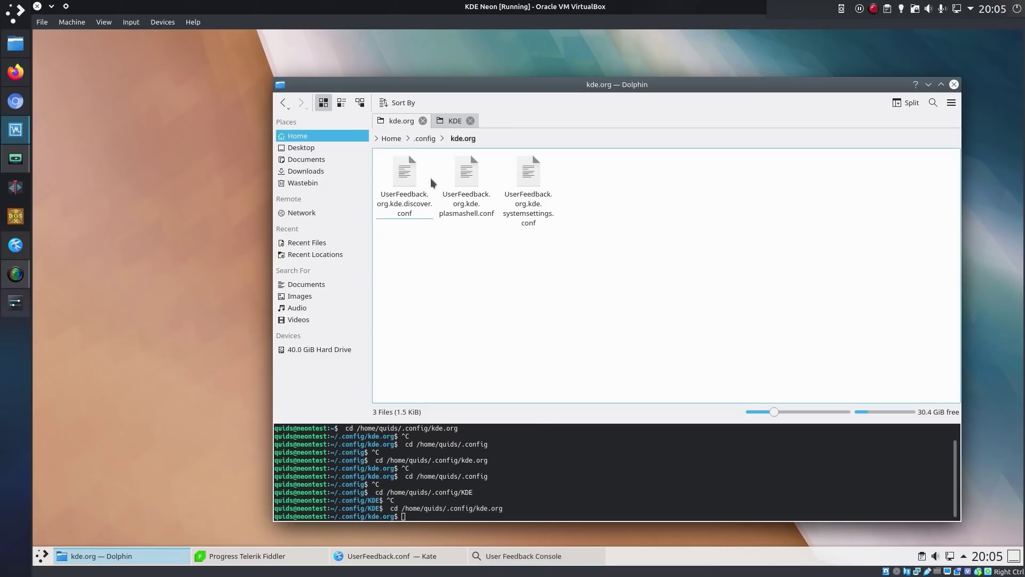
pyautogui.click(453, 124)
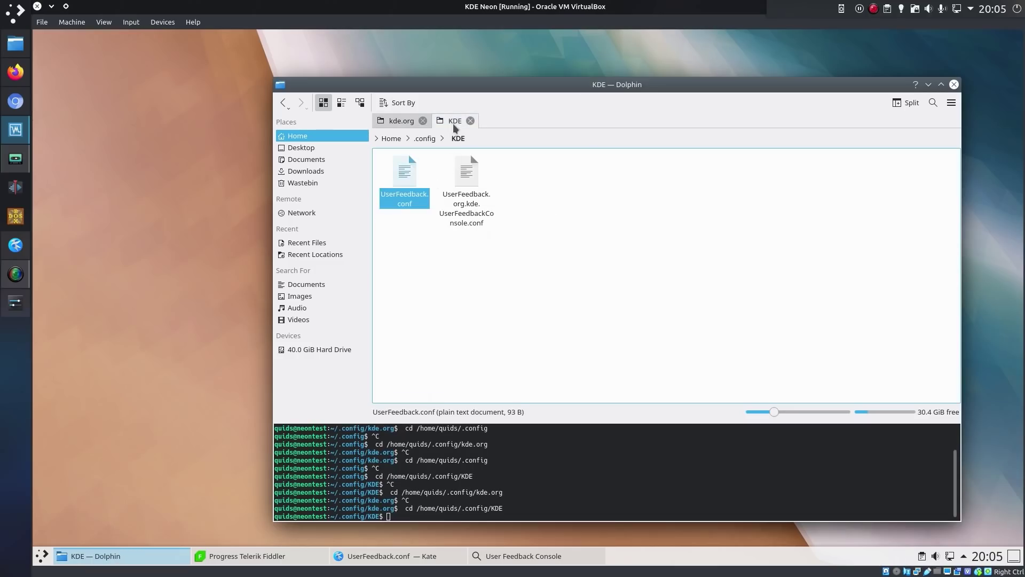
pyautogui.click(402, 123)
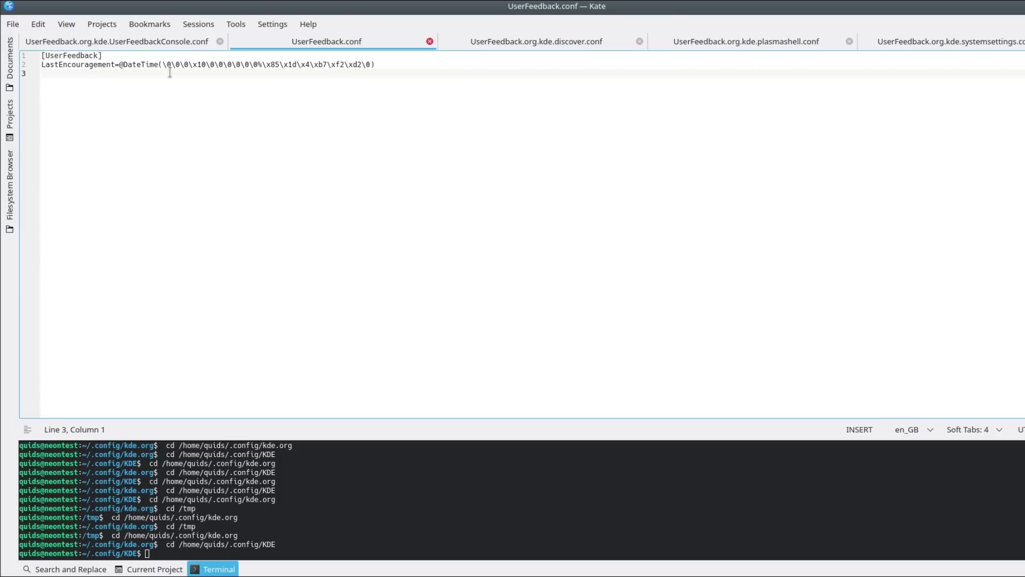
# Inspect the encoded date value on line 2, then reload the changed discover config
pyautogui.moveTo(167, 64); pyautogui.dragTo(374, 66)
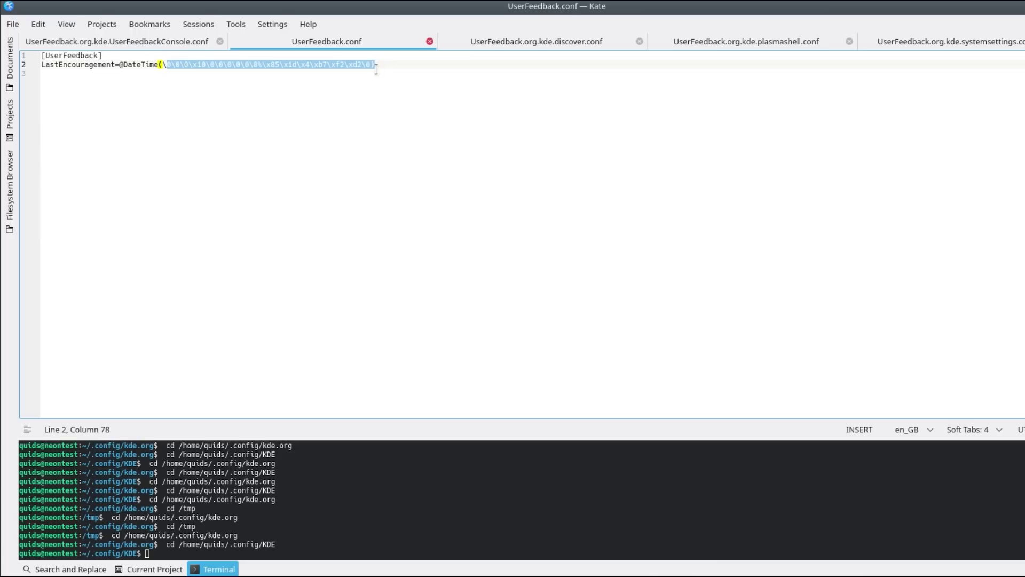
pyautogui.click(373, 76)
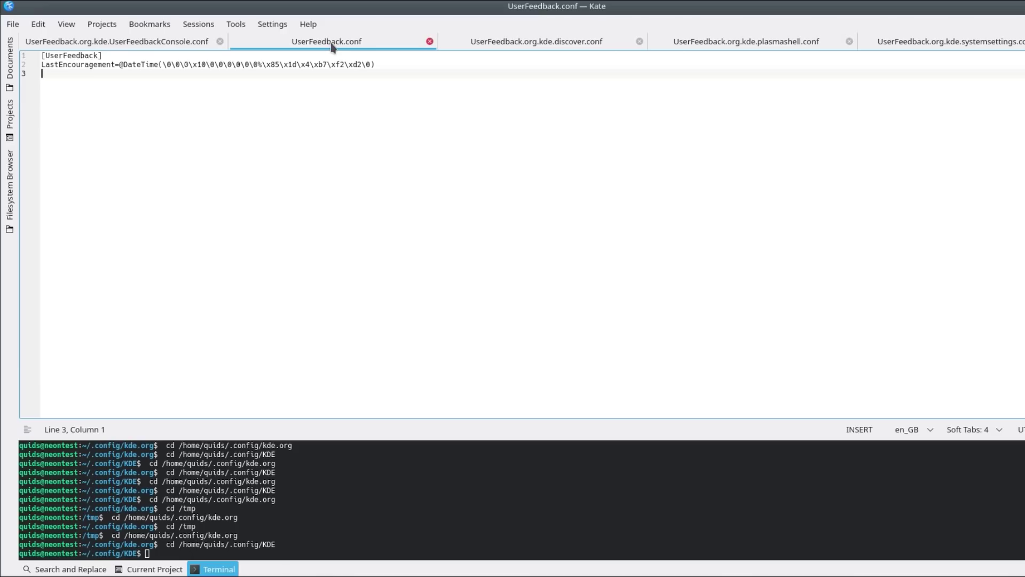
pyautogui.click(172, 42)
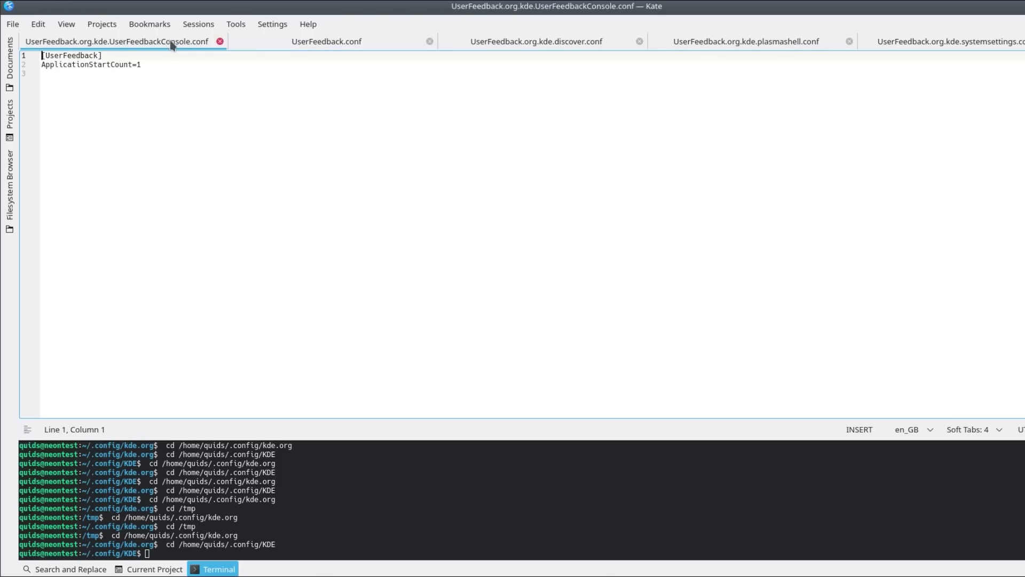
pyautogui.scroll(-2, 174, 42)
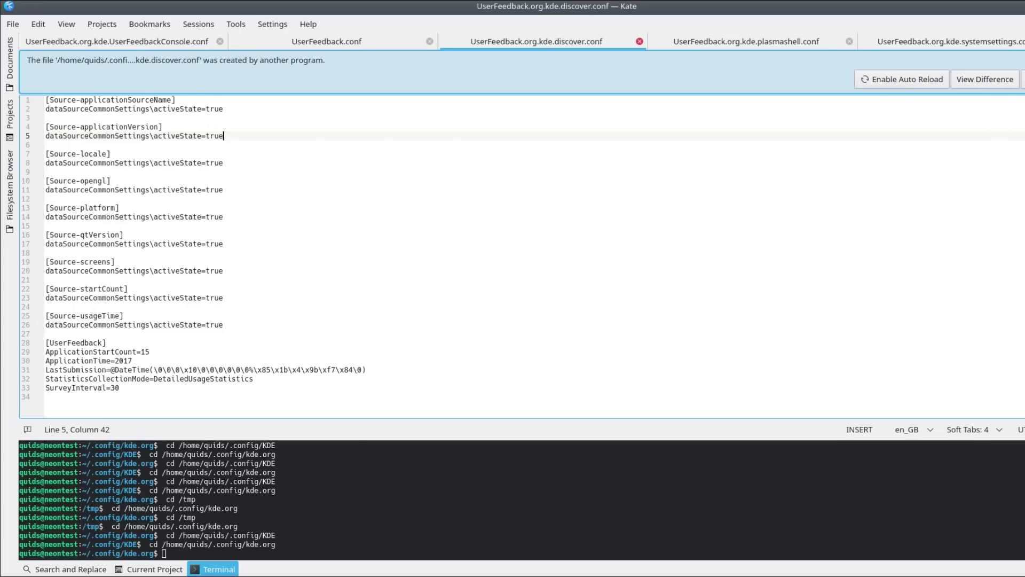
pyautogui.click(1022, 79)
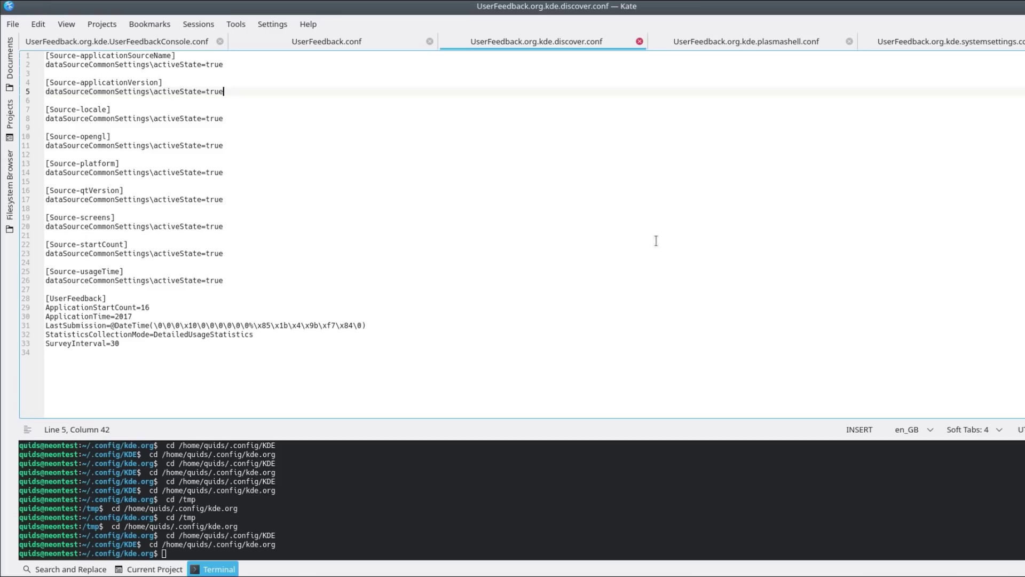
# Show the plasmashell config's start-count change as a diff and reload the systemsettings config
pyautogui.click(694, 45)
pyautogui.click(970, 80)
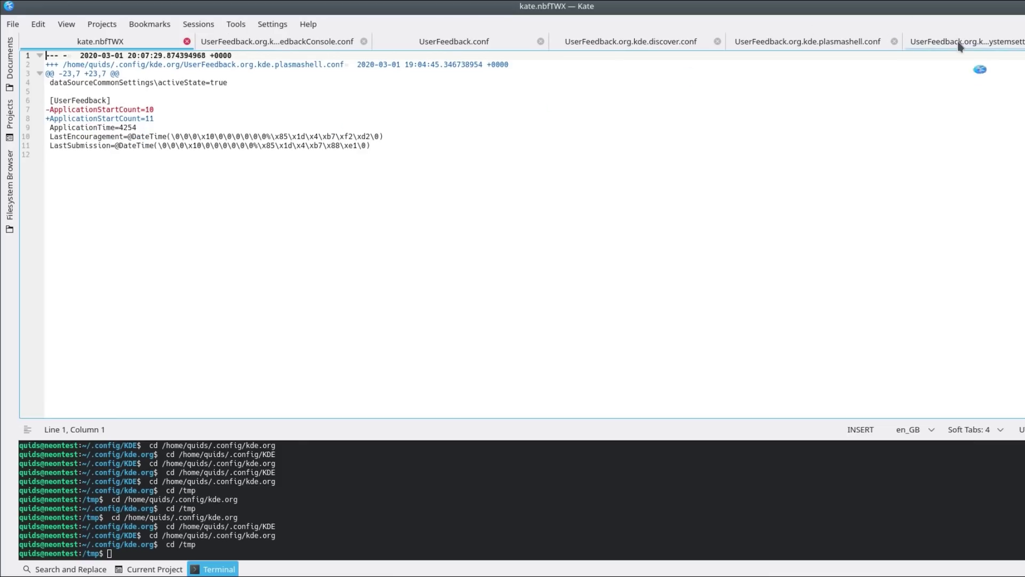
pyautogui.click(970, 49)
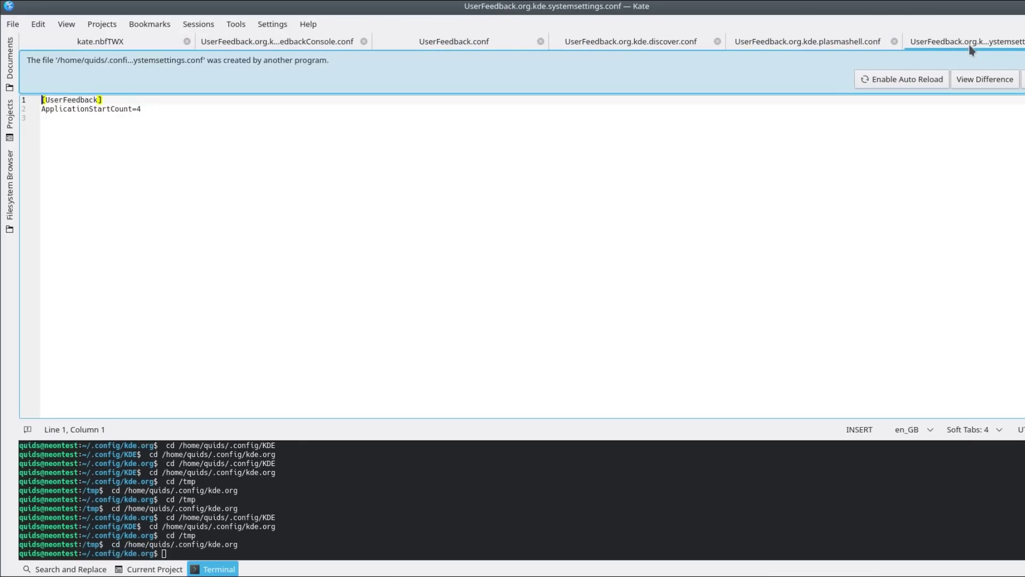
pyautogui.click(1020, 80)
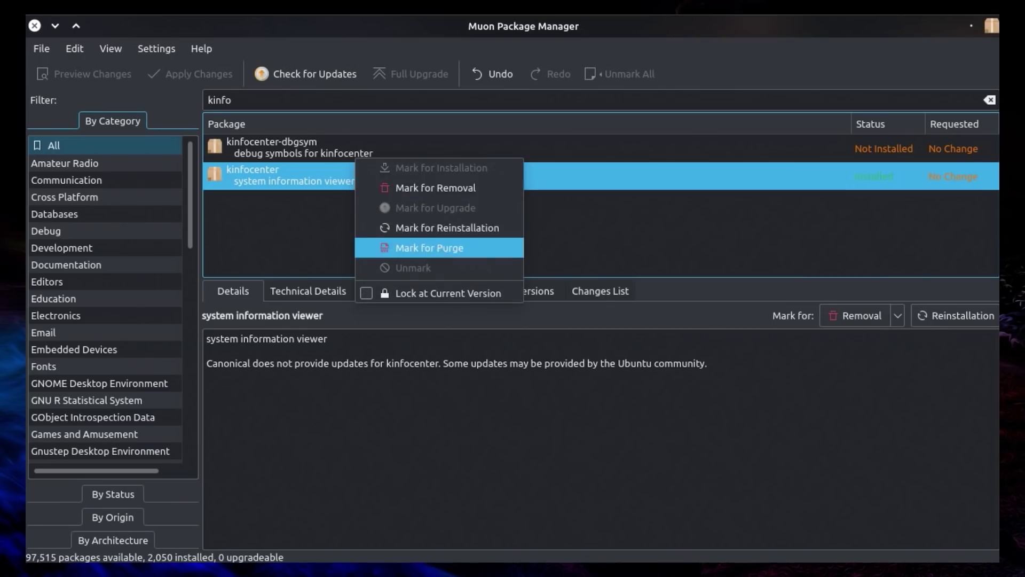
# Try purging kinfocenter, back out, then filter the package list by 'telemetry'
pyautogui.click(442, 248)
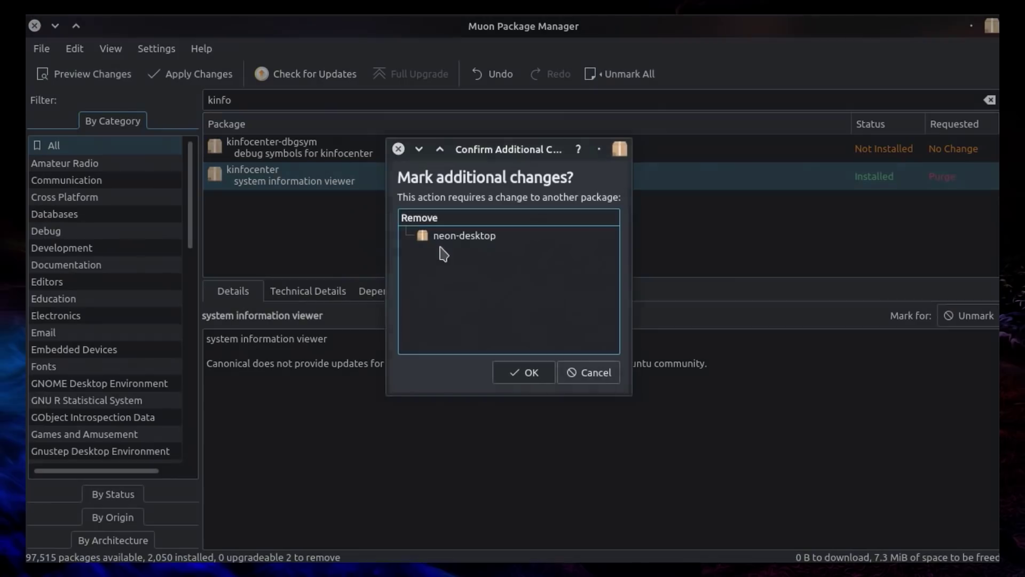
pyautogui.click(588, 372)
pyautogui.doubleClick(216, 100)
pyautogui.write('telem')
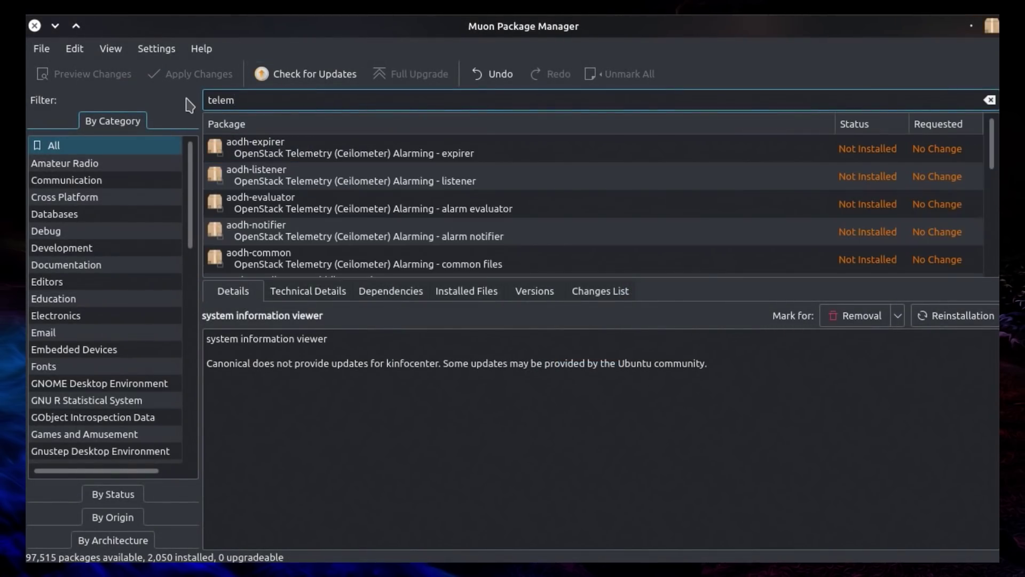
pyautogui.write('etry')
# Mark qml-module-org-kde-userfeedback for purge and accept the cannot-mark error
pyautogui.rightClick(337, 221)
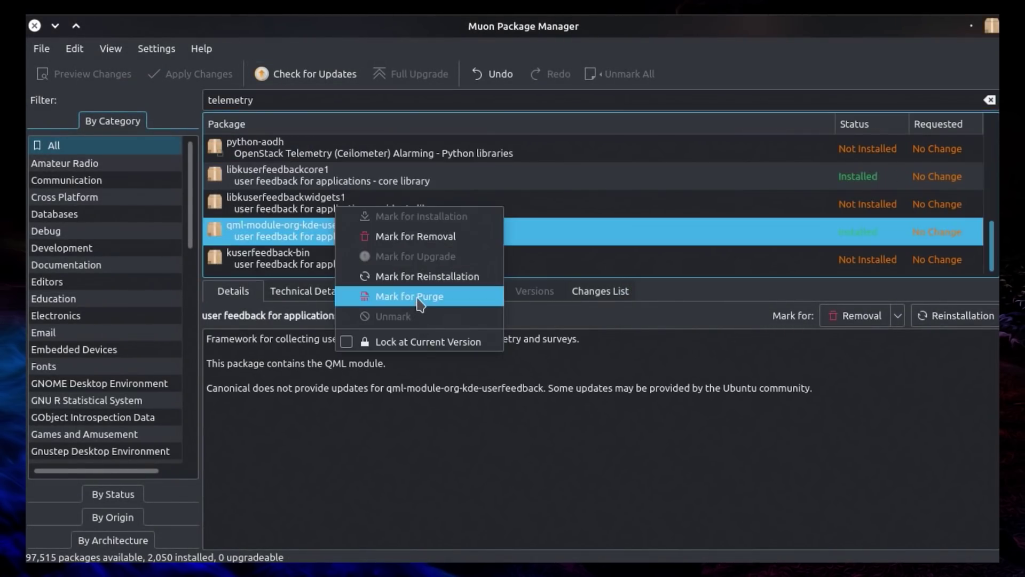
pyautogui.click(419, 300)
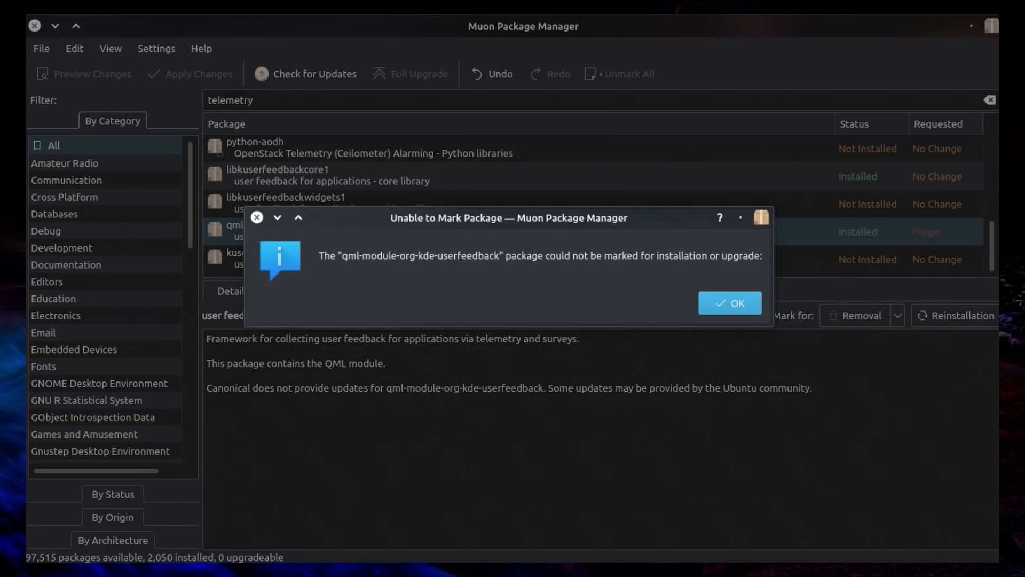
pyautogui.press('Return')
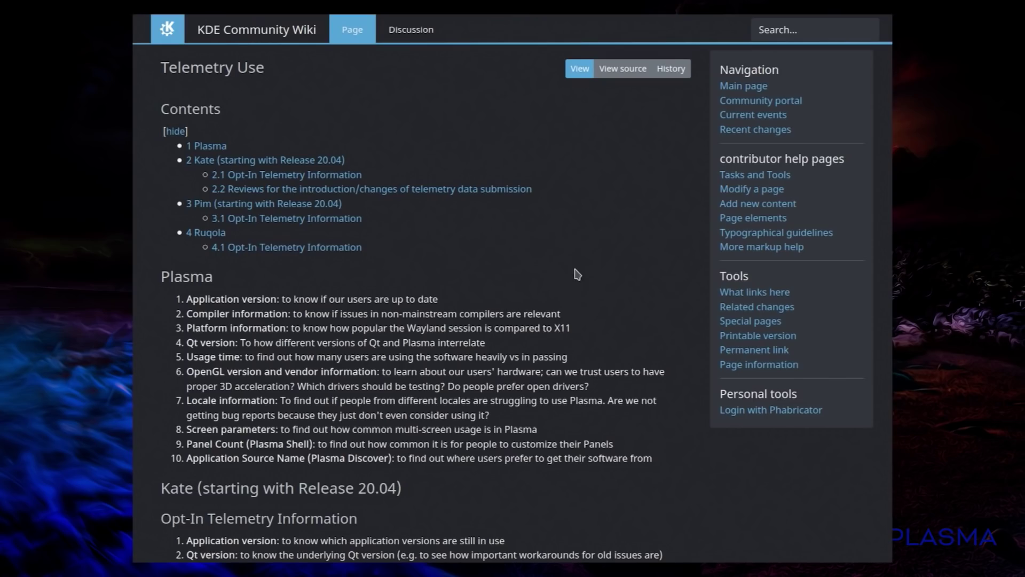
# Scroll the Telemetry Use page past the Plasma list to the Kate and Pim opt-in lists
pyautogui.scroll(-5, 540, 299)
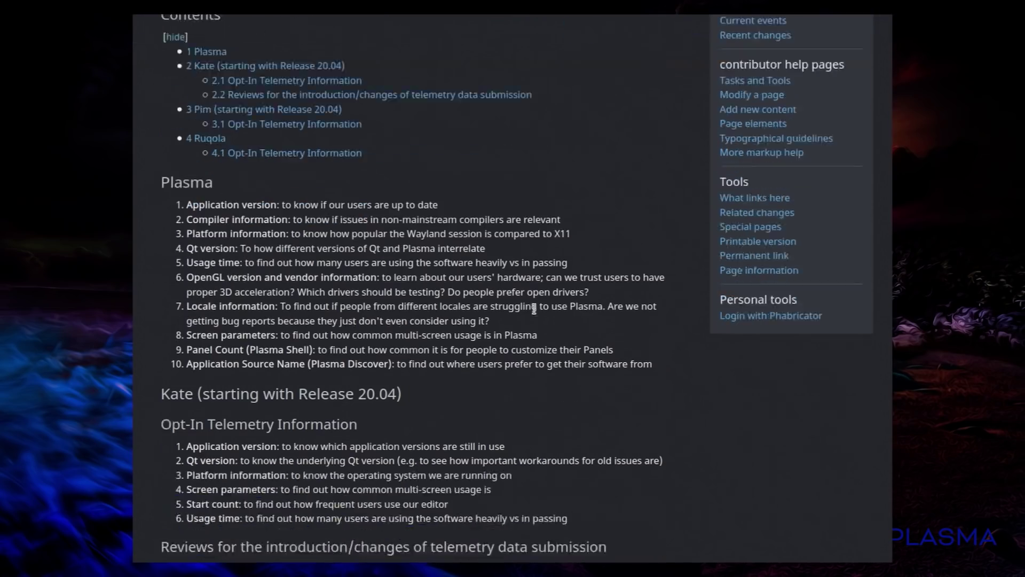
pyautogui.scroll(-2, 538, 315)
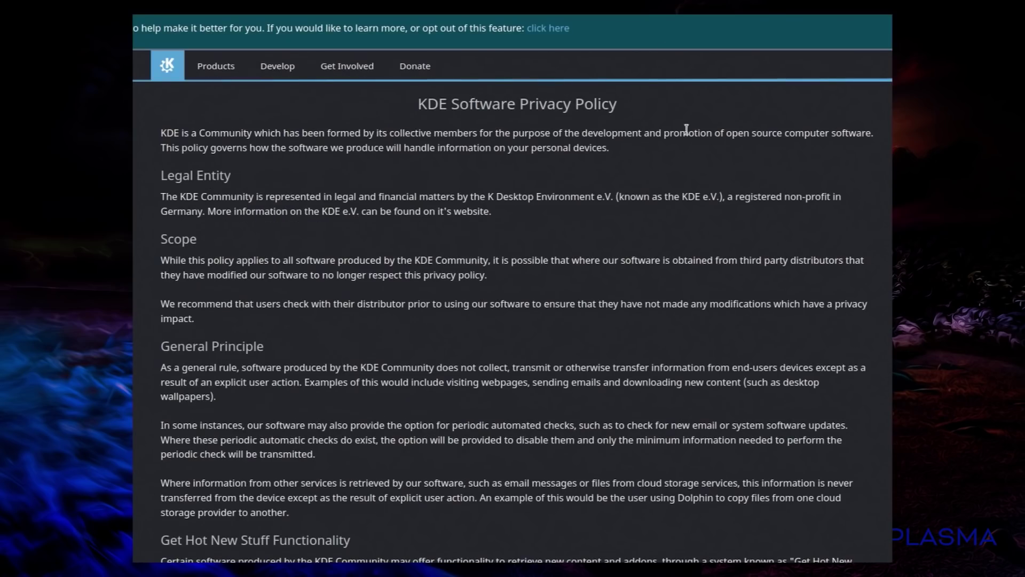
# Scroll the KDE Software Privacy Policy down to its Telemetry section and Telemetry Policy link
pyautogui.scroll(-3, 889, 271)
pyautogui.scroll(-3, 518, 288)
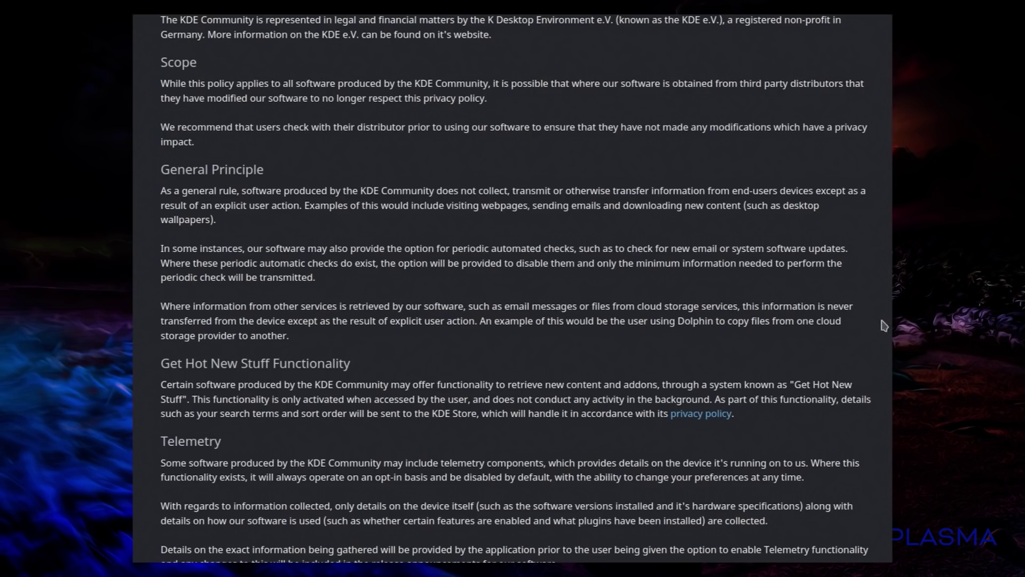
pyautogui.scroll(-3, 643, 337)
pyautogui.scroll(-4, 644, 337)
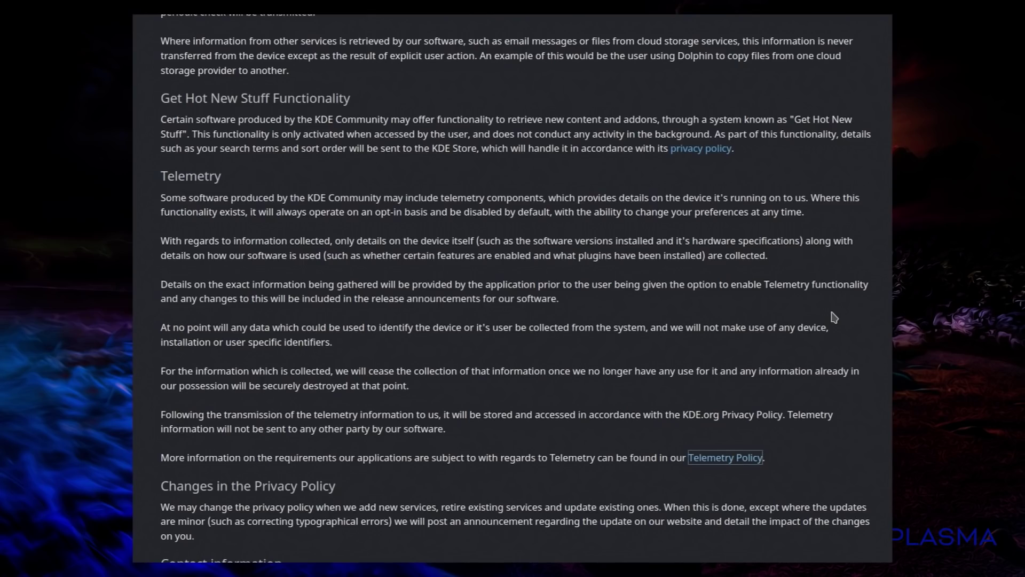
# Follow the Telemetry Policy link and read its rules down to Privacy and Compliance
pyautogui.press('Return')
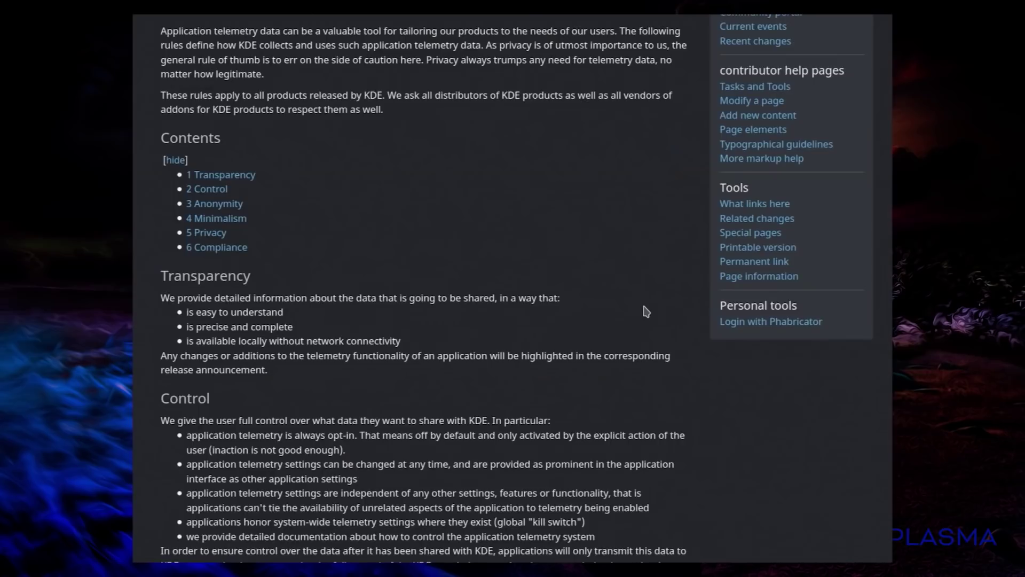
pyautogui.scroll(-3, 646, 311)
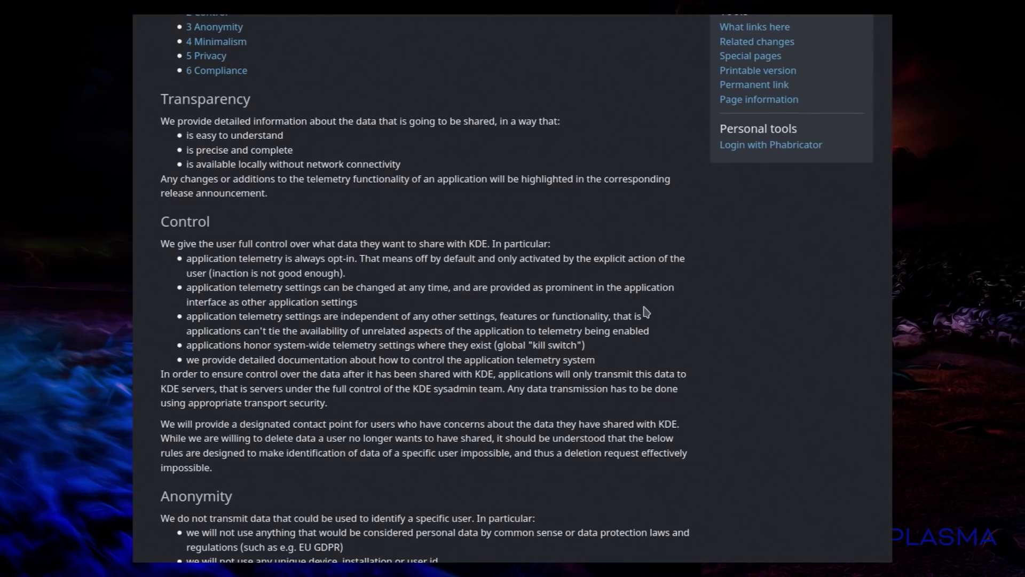
pyautogui.scroll(-5, 646, 312)
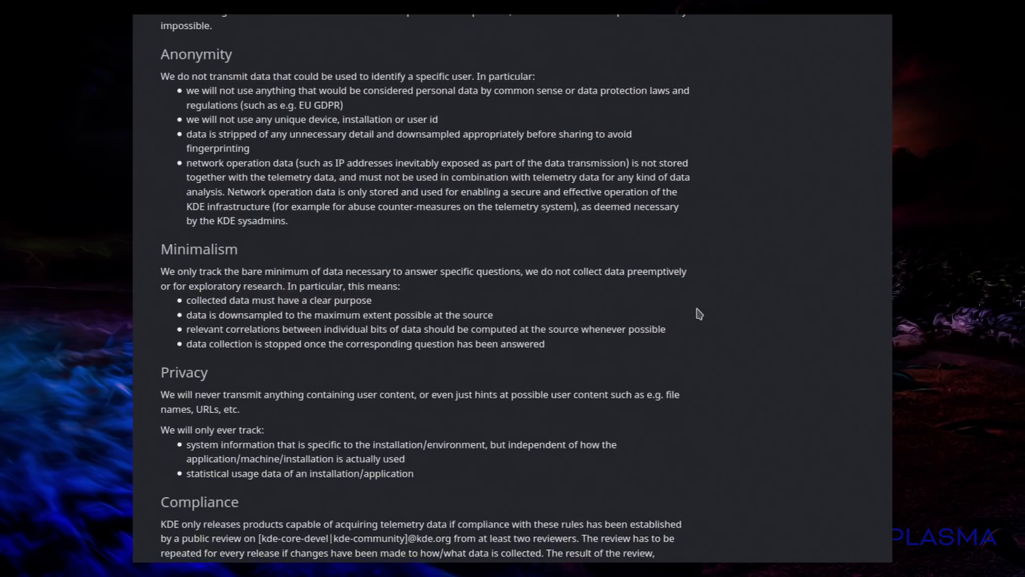
pyautogui.scroll(-2, 698, 314)
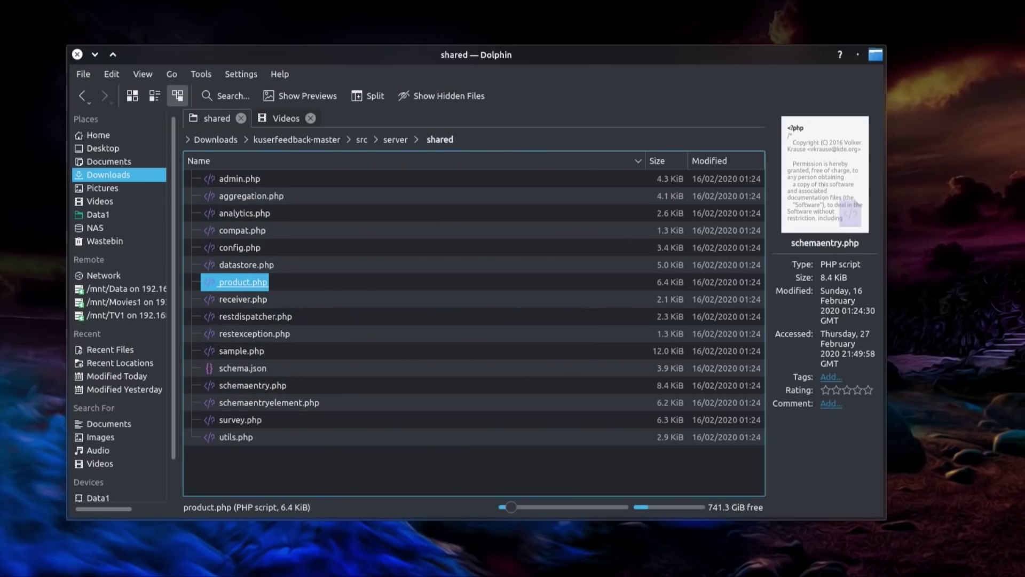
# Switch from Dolphin to Kate, where the server's index.php is open
pyautogui.hotkey('alt', 'Tab')
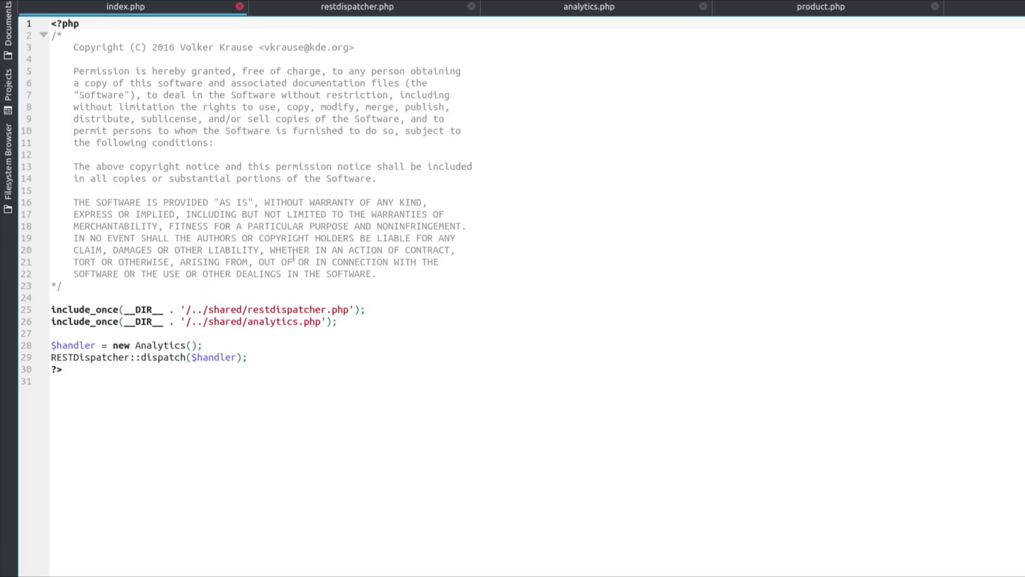
# Skim the restdispatcher.php and analytics.php sources
pyautogui.click(353, 8)
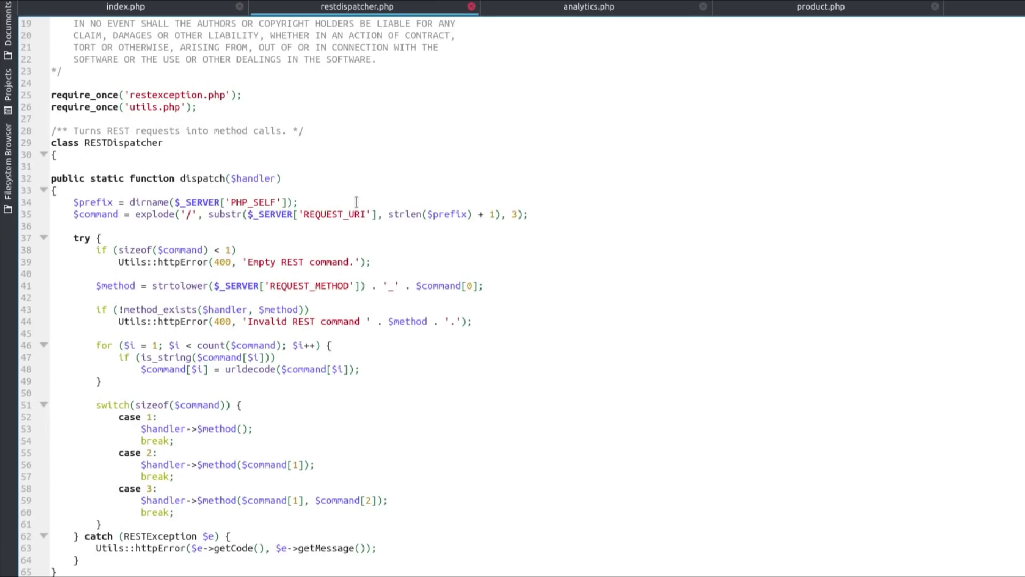
pyautogui.scroll(1, 355, 203)
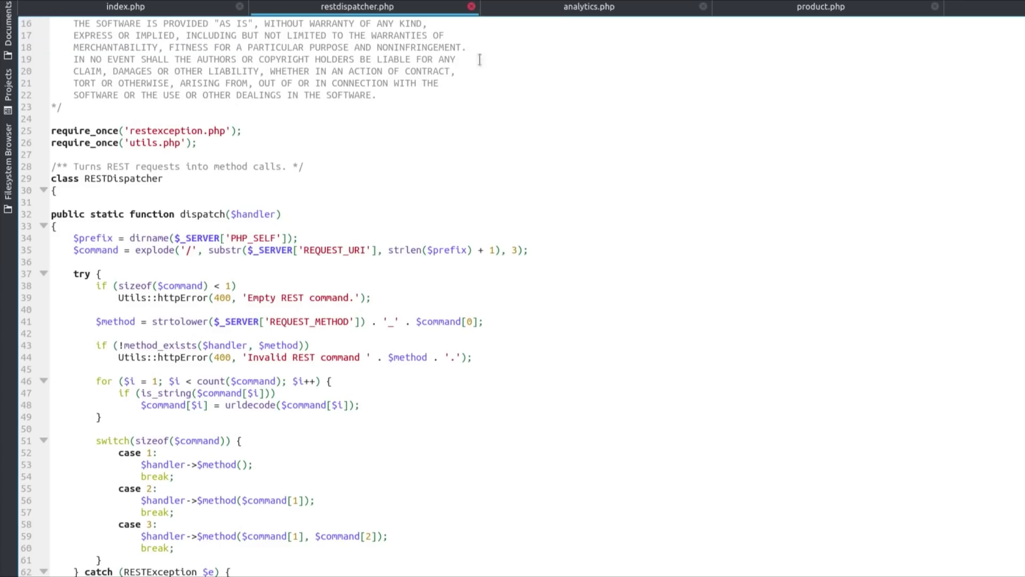
pyautogui.click(570, 11)
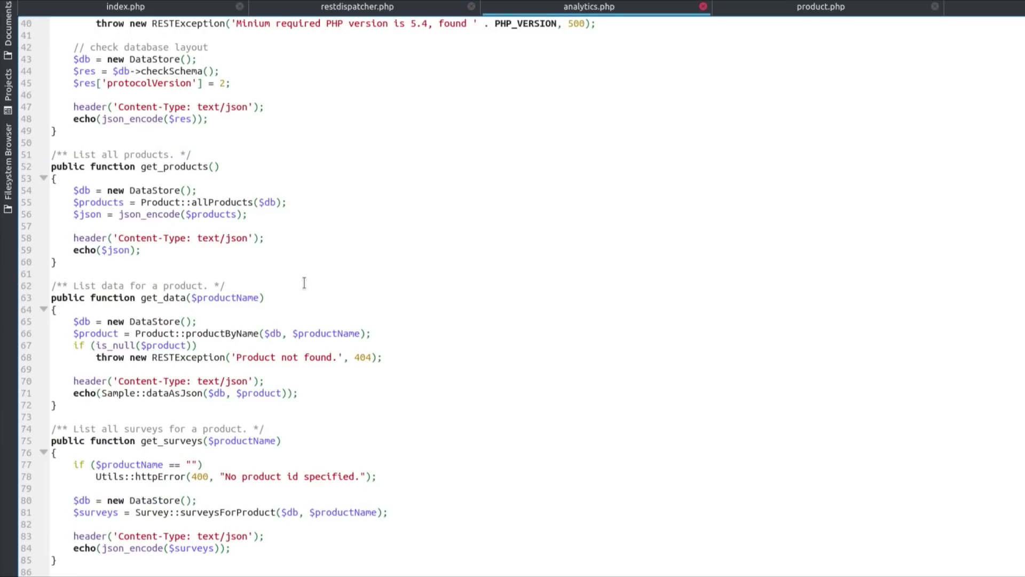
pyautogui.scroll(9, 304, 283)
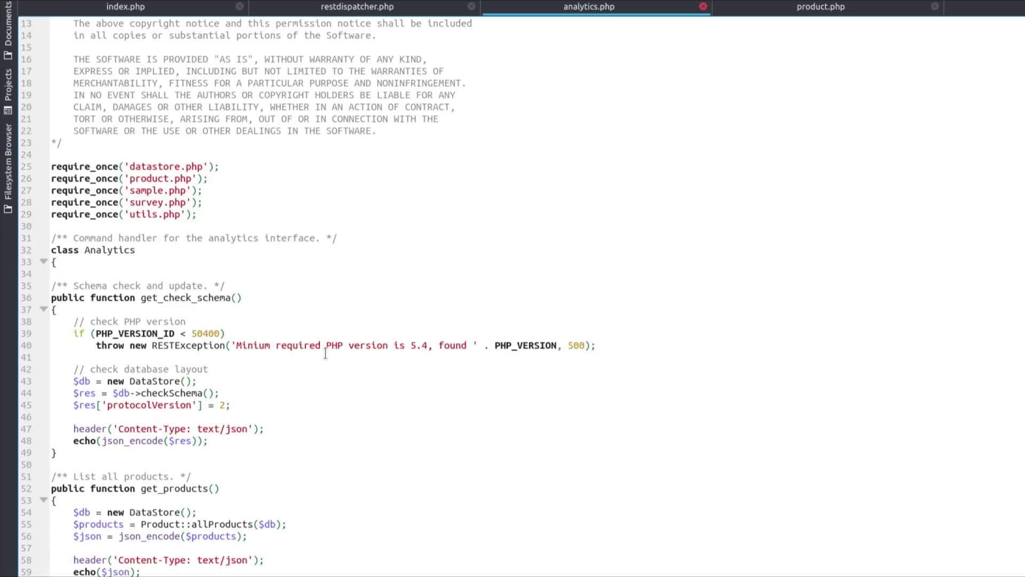
# Scroll product.php down to the allProducts and productByName functions near line 40
pyautogui.click(831, 10)
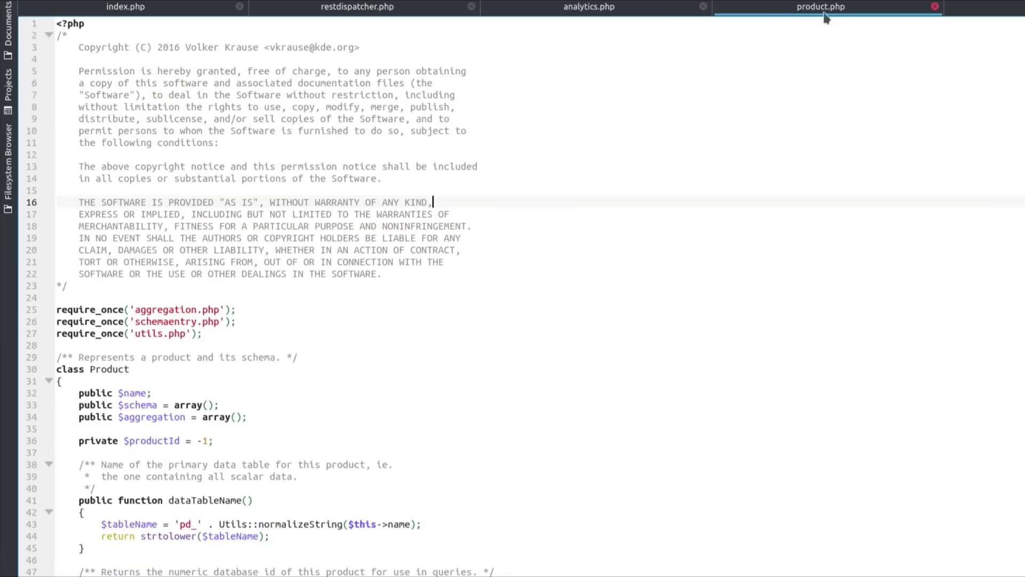
pyautogui.scroll(-6, 255, 297)
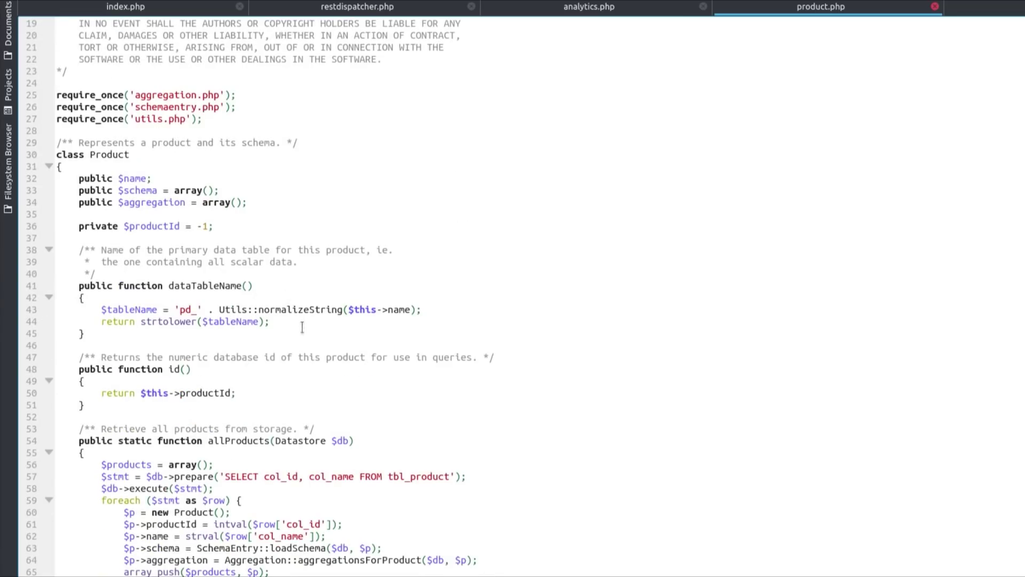
pyautogui.scroll(-3, 316, 385)
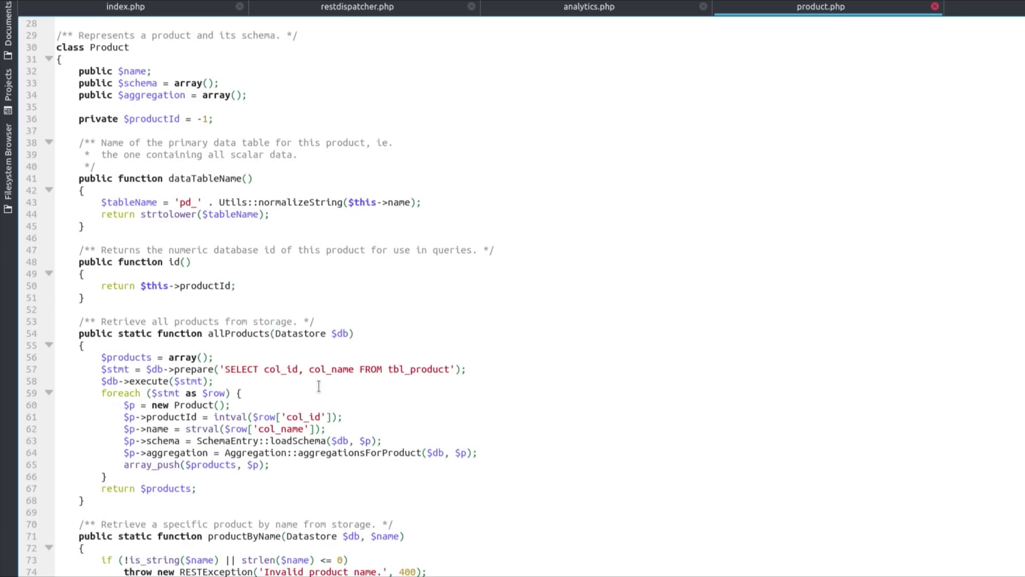
pyautogui.scroll(-4, 319, 386)
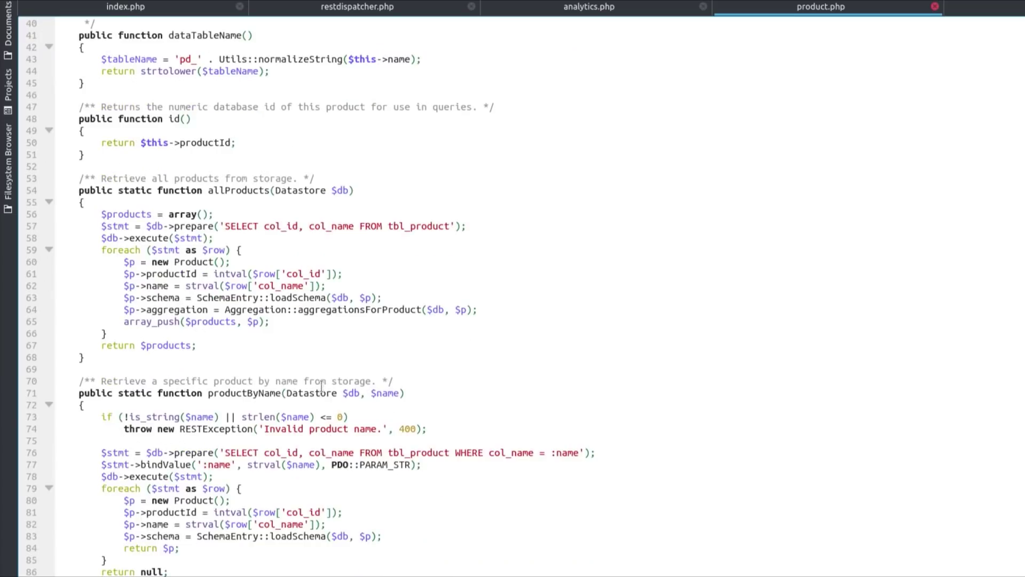